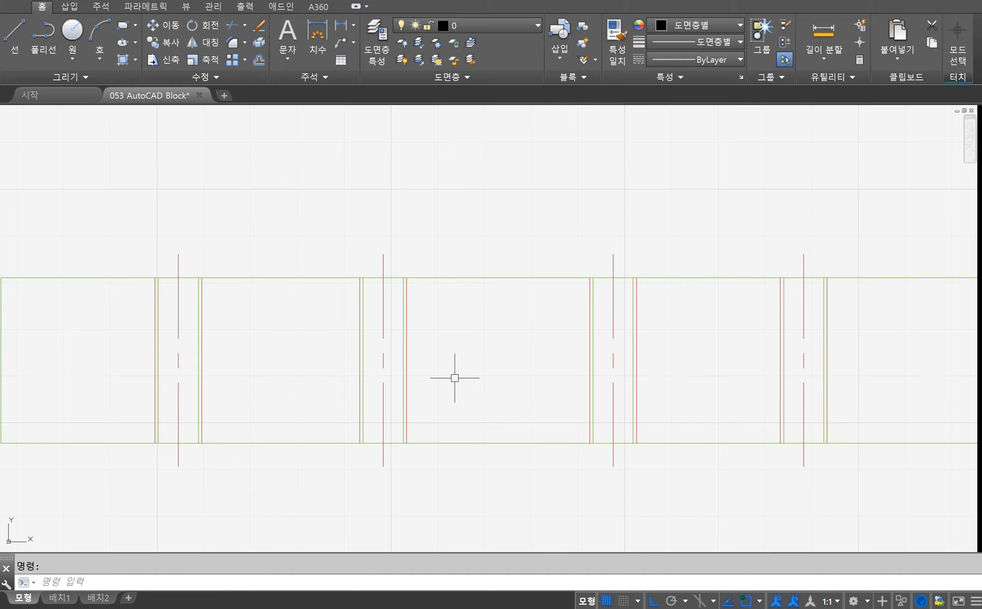
text(IN)
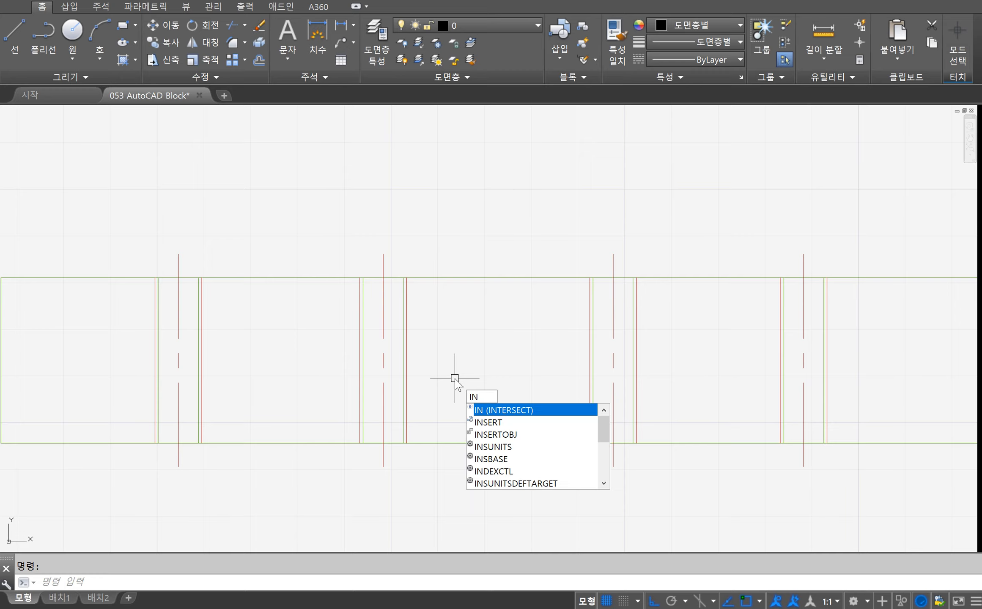
text(SEt)
key(BackSpace)
text(RT)
key(Return)
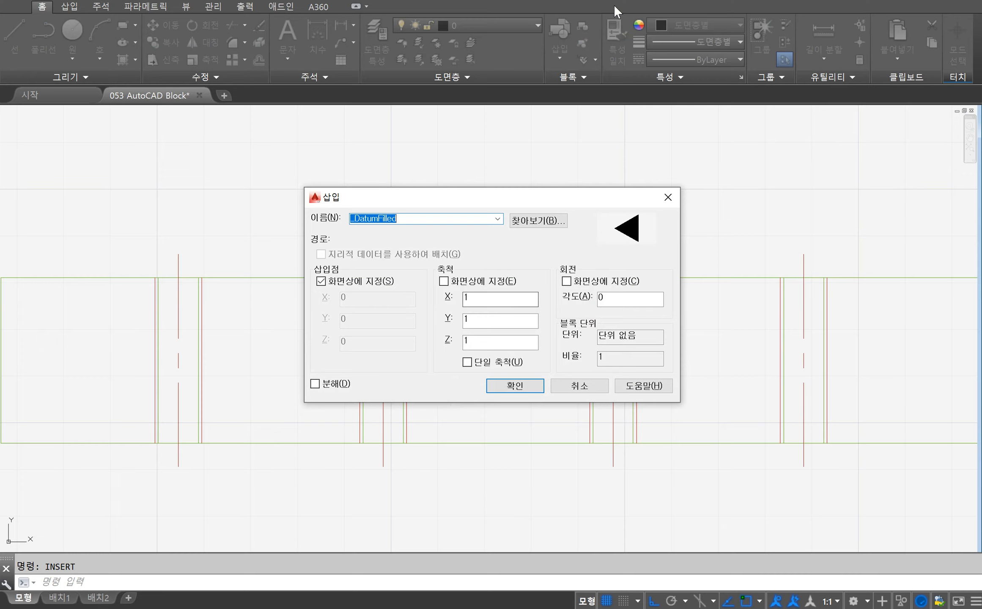
click(564, 386)
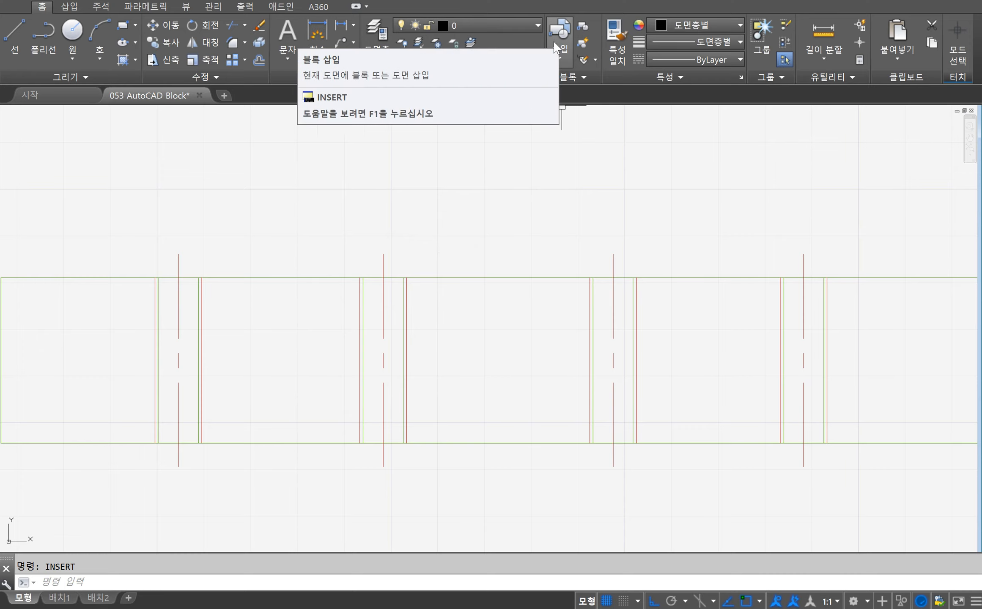
Step: Insert the 렌치볼트 M10X19L block where the first hole's centreline meets the plate's upper edge, and check that it selects as one object
click(556, 30)
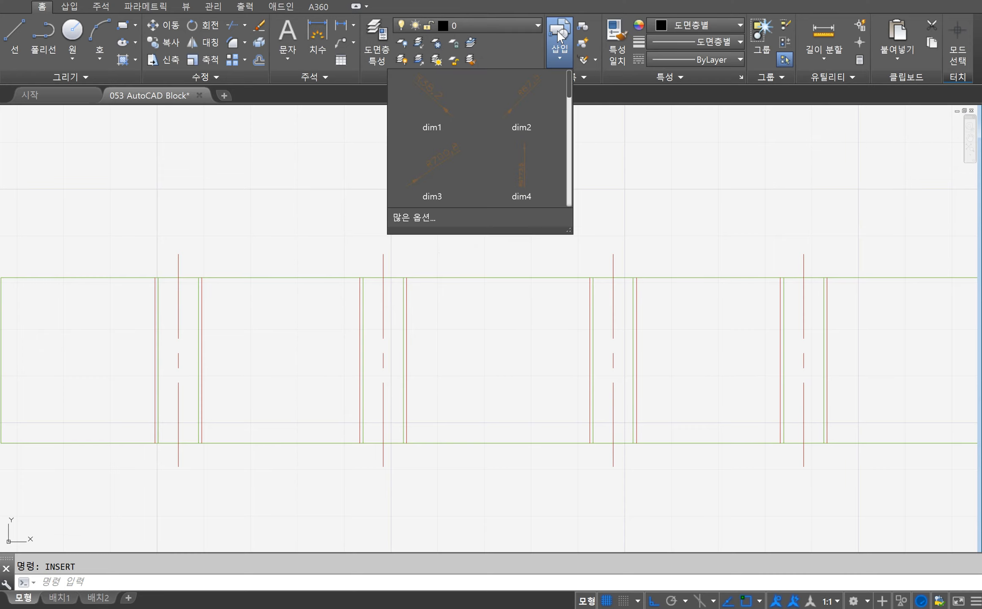
click(422, 218)
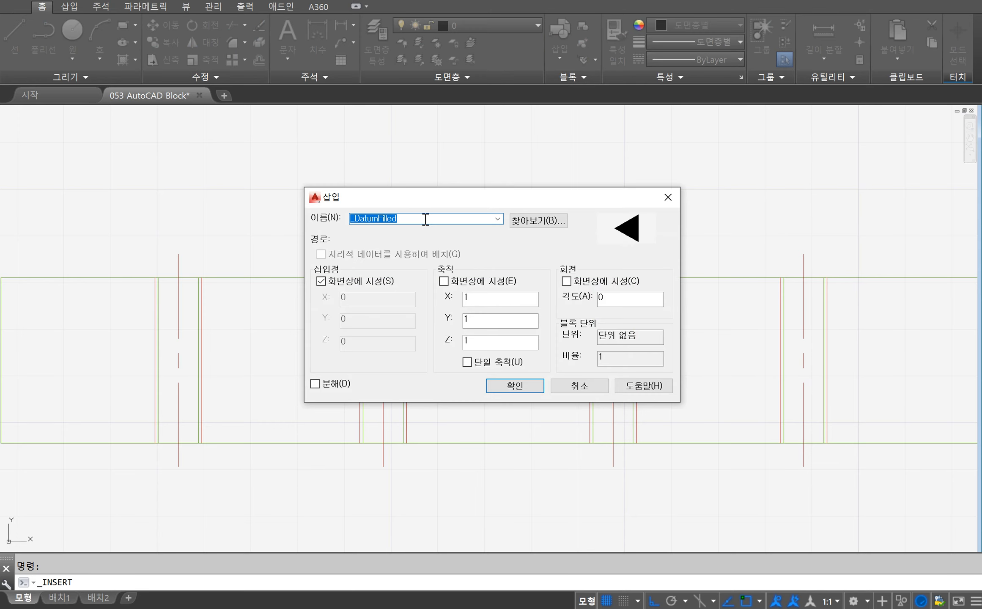
click(498, 219)
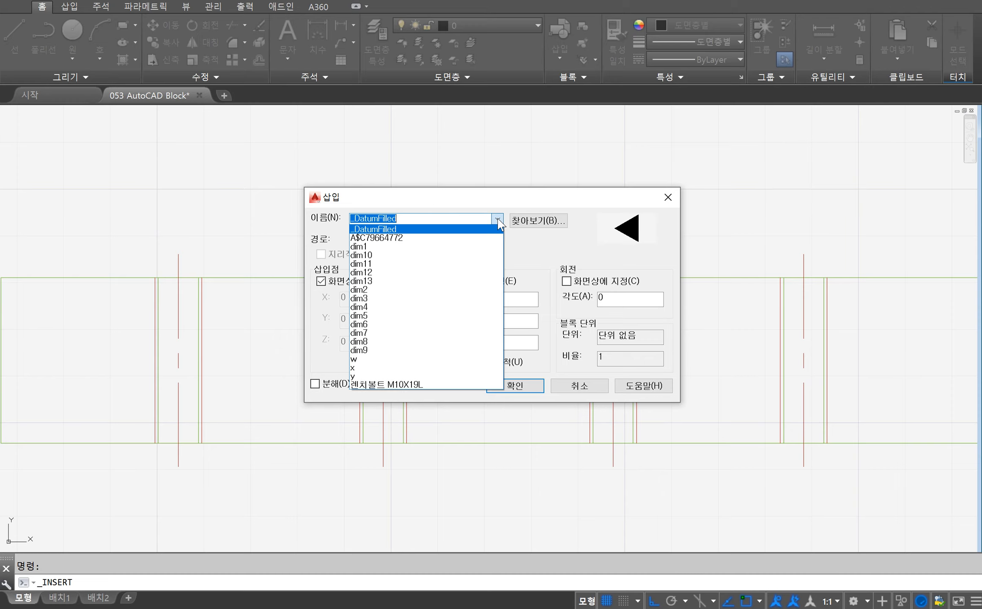
click(426, 385)
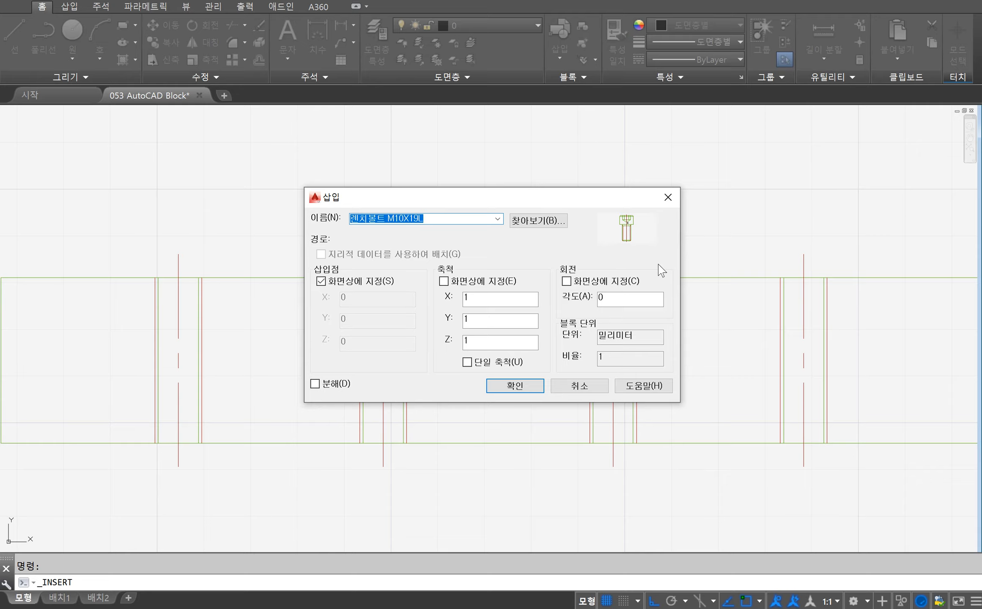
click(525, 387)
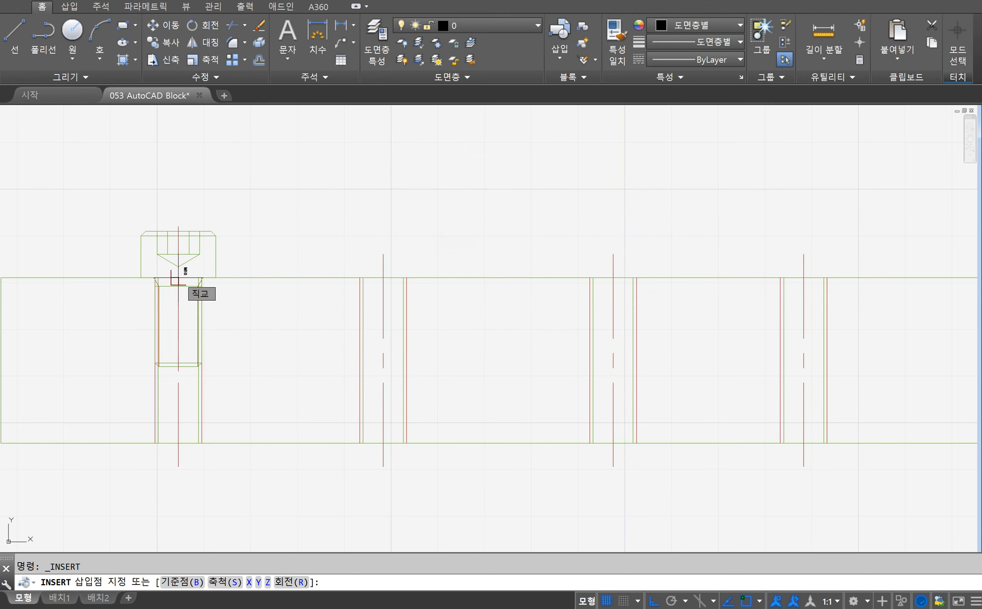
click(178, 278)
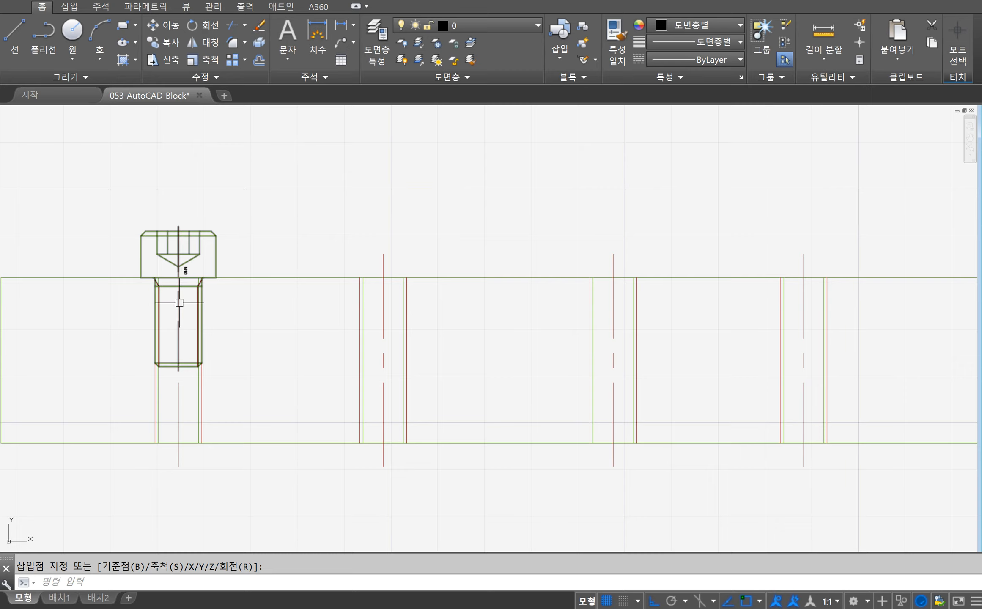
click(215, 241)
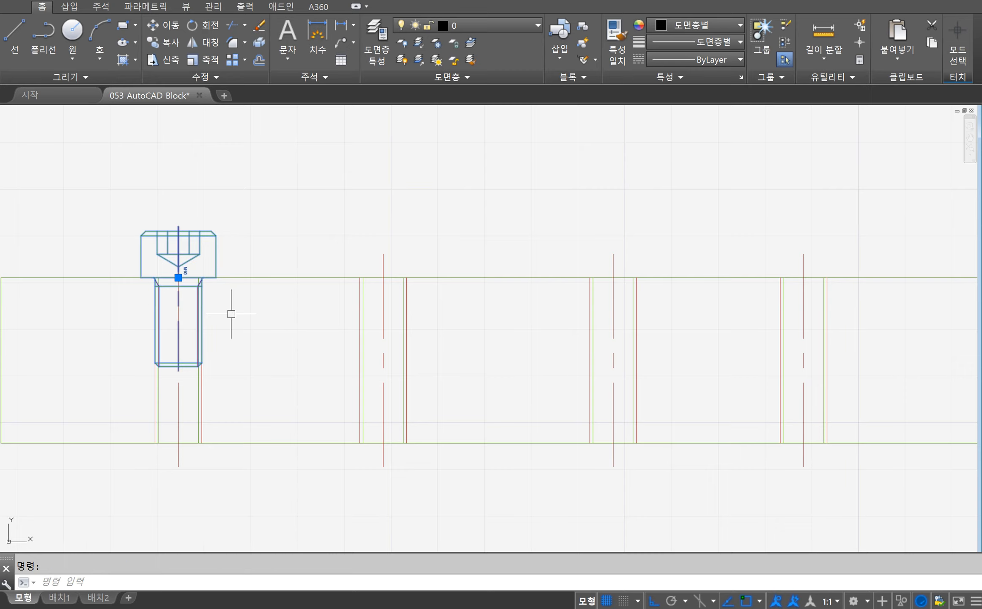
key(Escape)
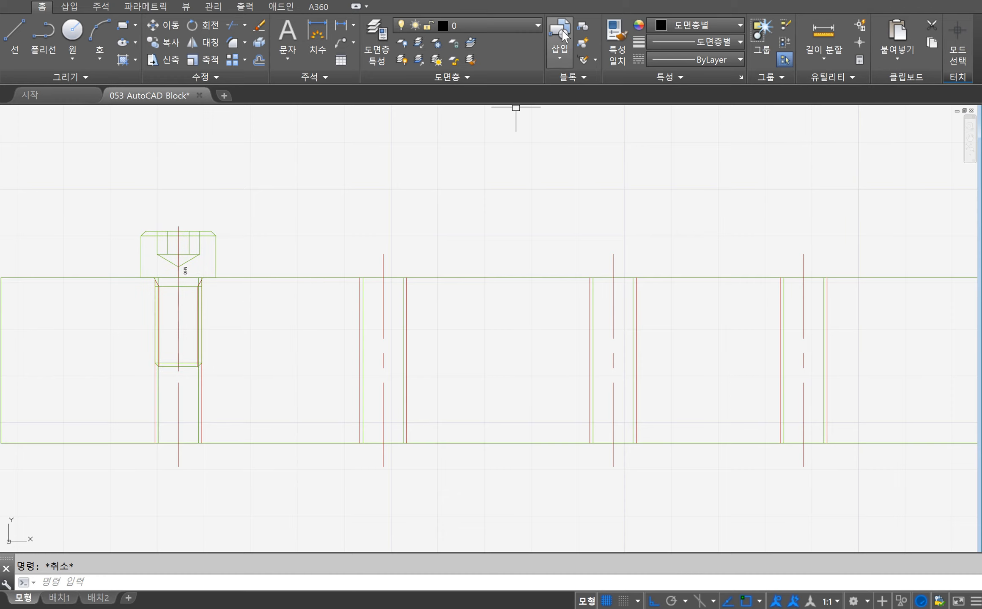
Step: Insert the 렌치볼트 M10X19L block exploded at the second hole's top centre, and check that its head outline selects separately
click(559, 47)
click(476, 220)
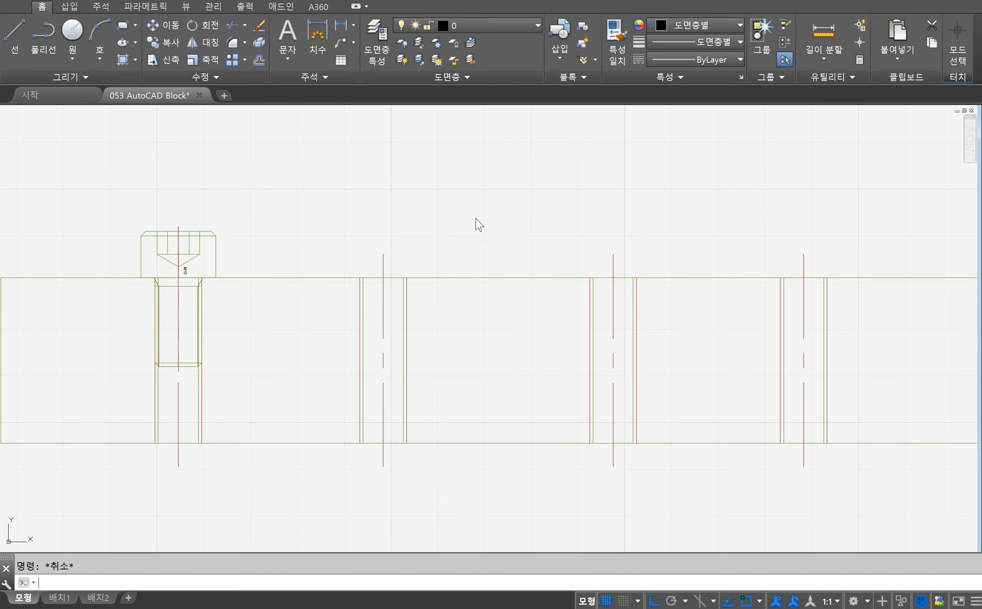
click(315, 384)
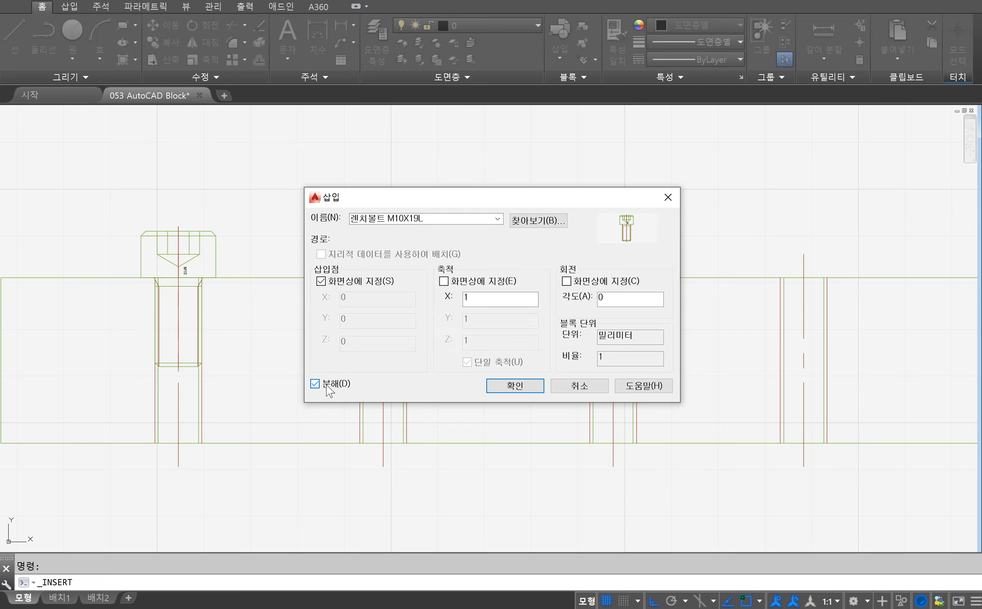
click(503, 386)
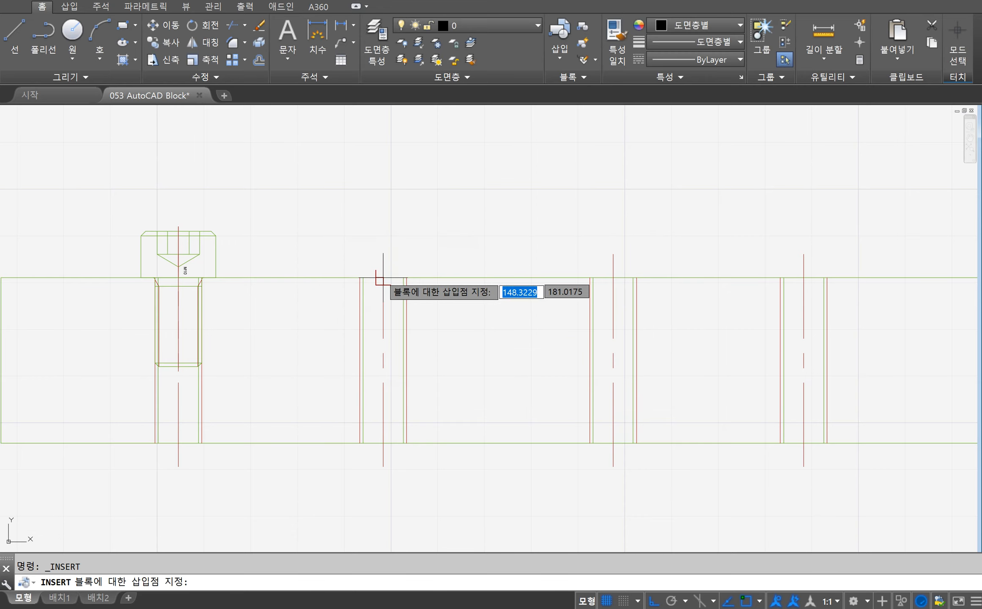
click(383, 278)
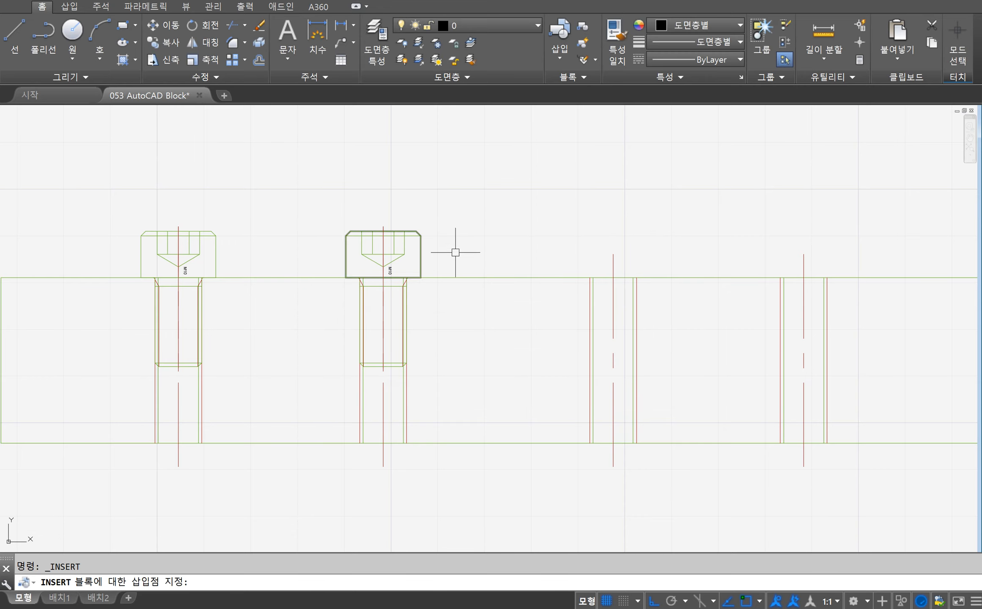
click(421, 247)
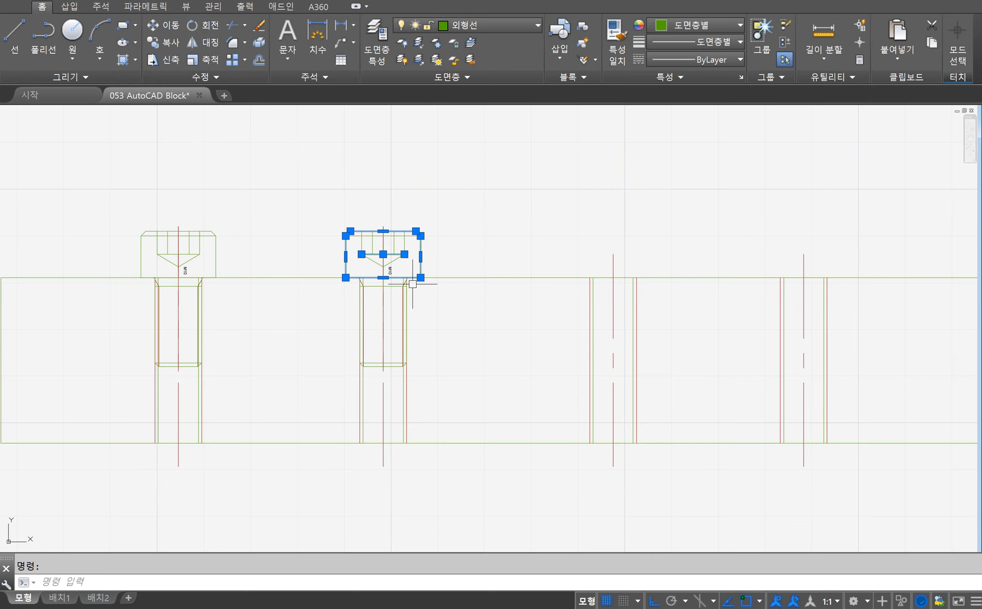
key(Escape)
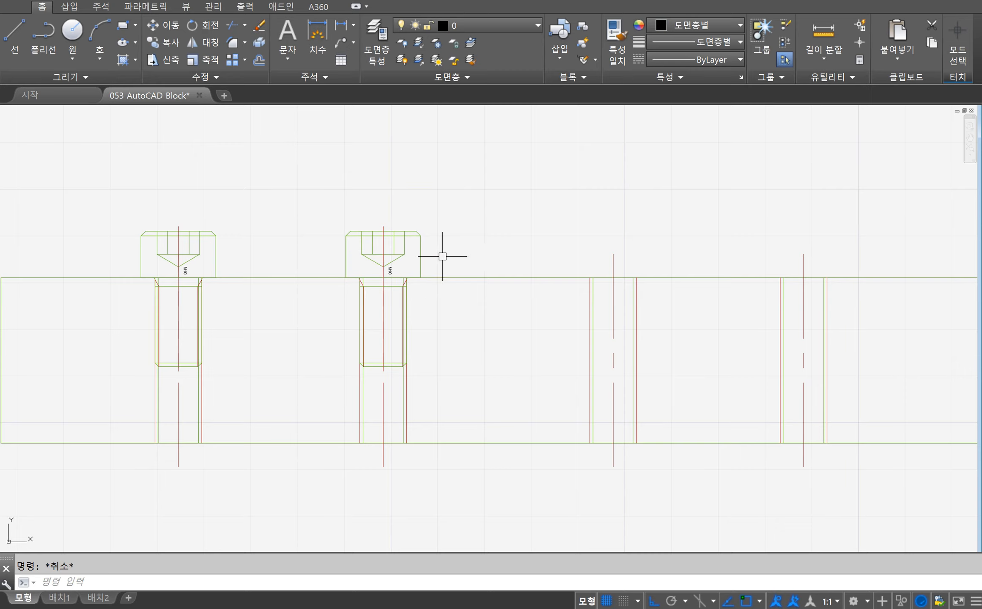
Step: Try to insert the exploded bolt block at the third hole's top centre with its scale specified on screen, and undo the insertion
click(560, 42)
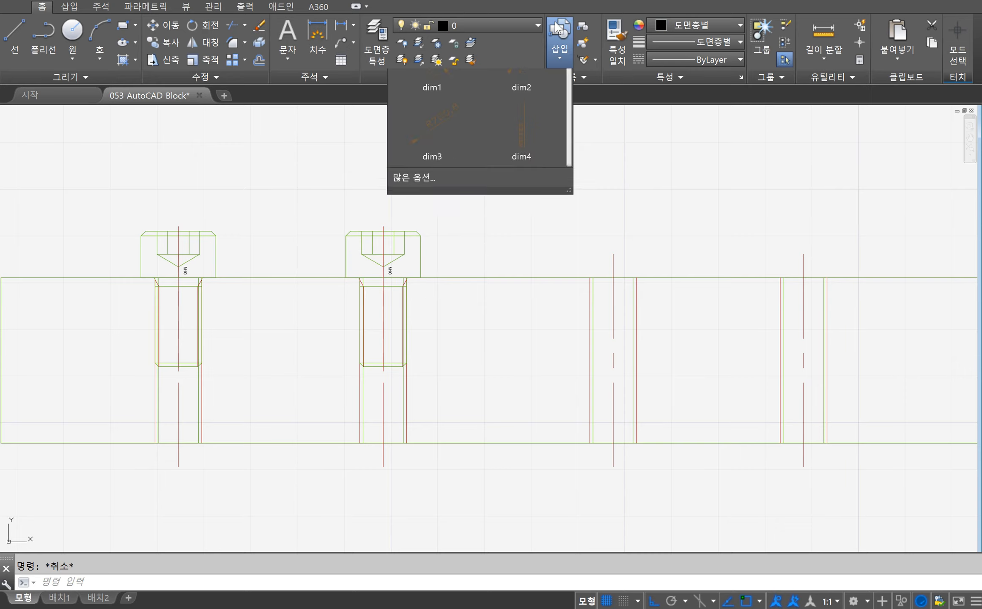
click(457, 200)
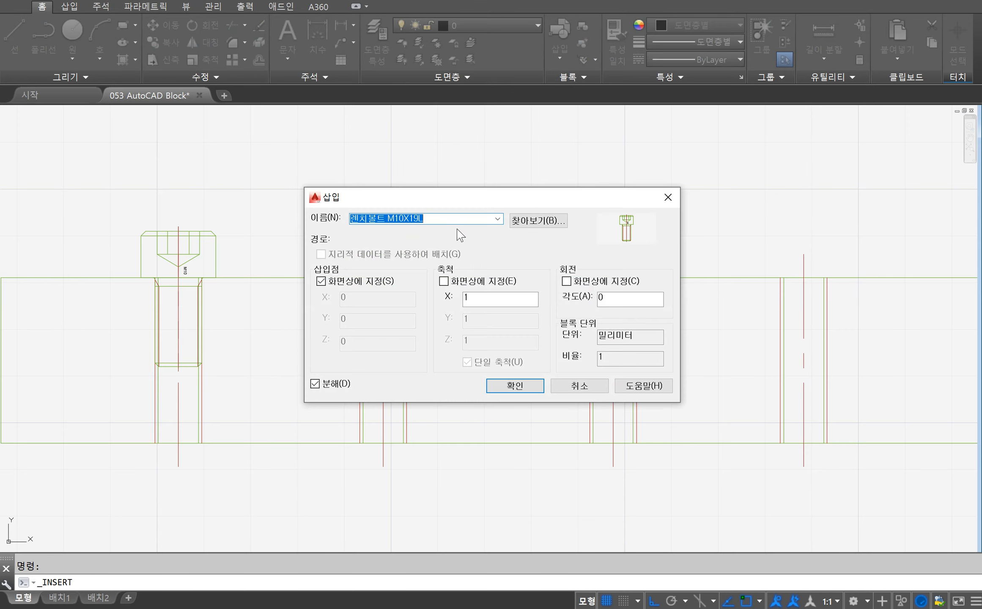
click(443, 281)
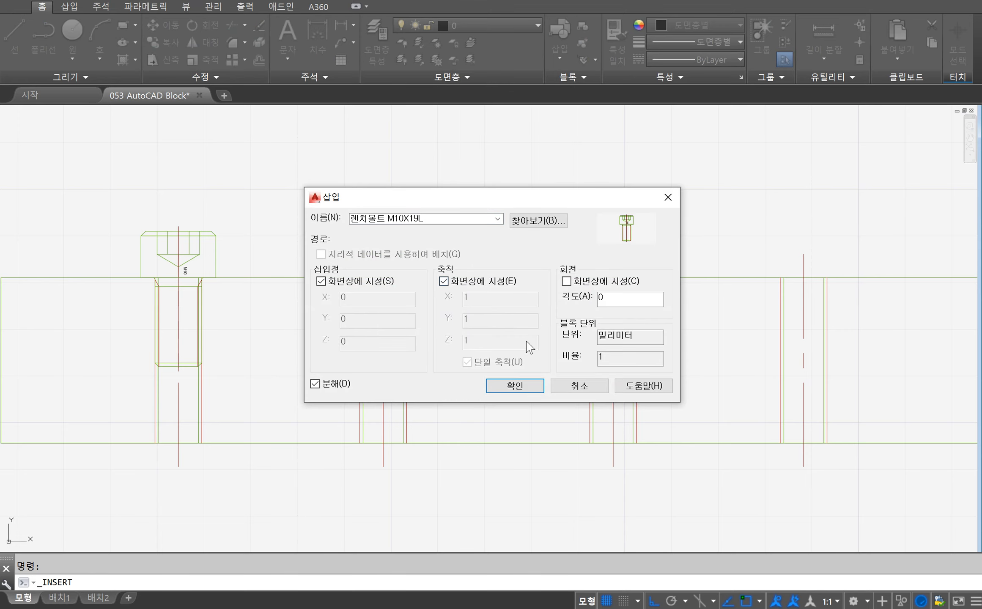
click(521, 389)
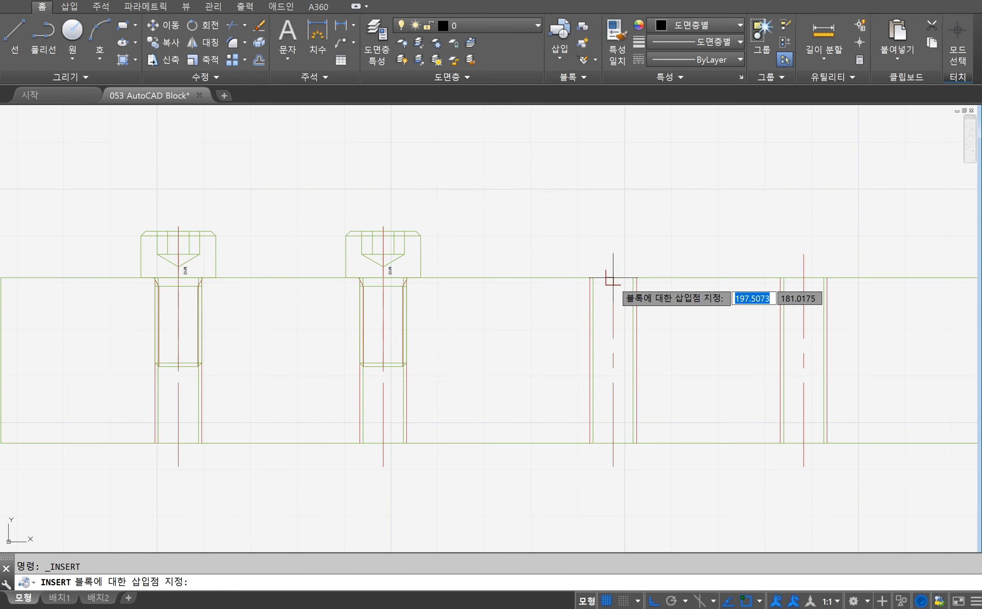
click(613, 281)
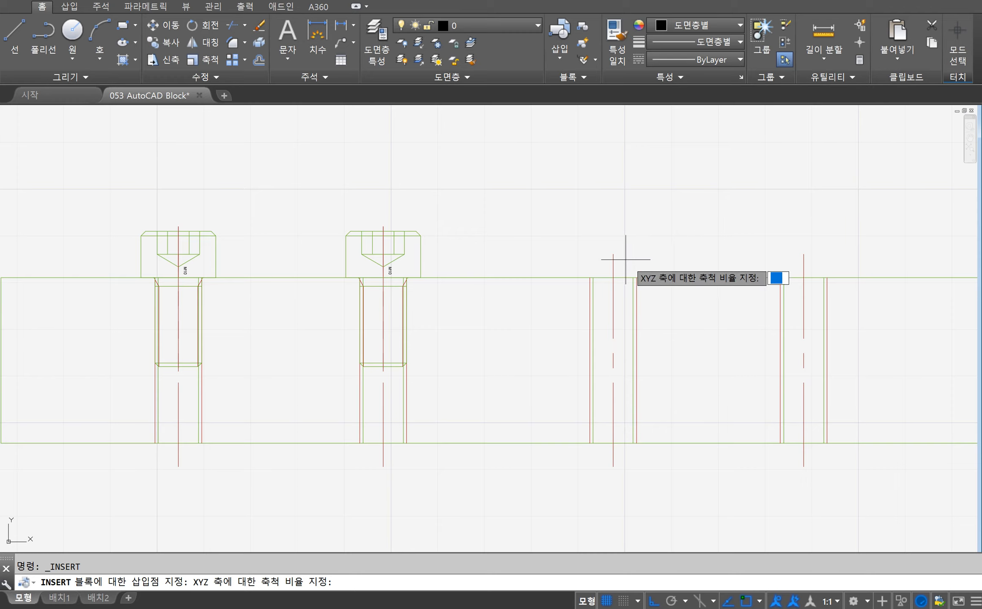
key(Return)
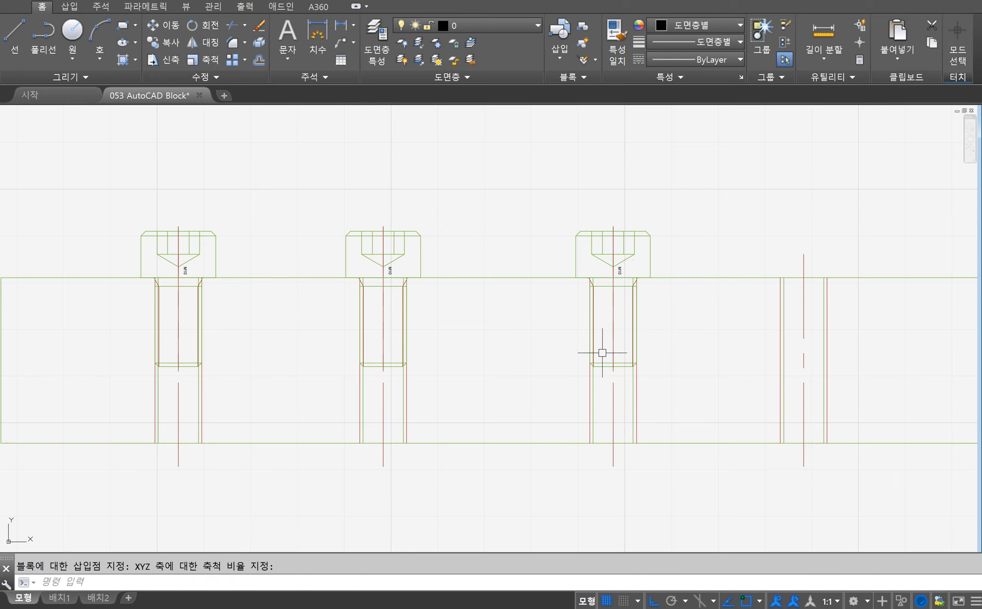
click(658, 246)
click(653, 253)
key(Escape)
key(ctrl+z)
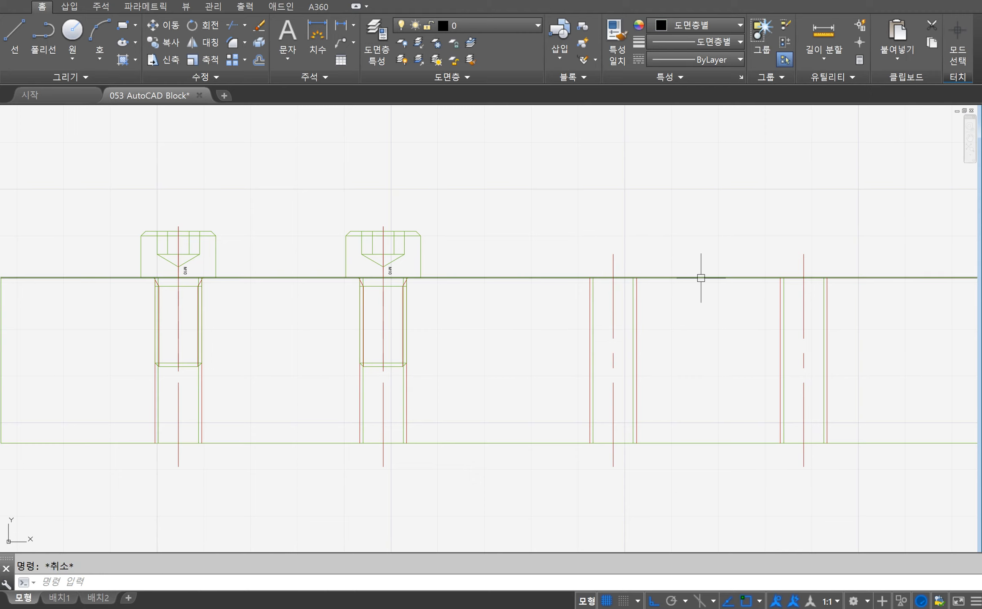
Step: Insert the 렌치볼트 M10X19L block unexploded at the third hole's top centre, specifying a scale factor of 2 on screen
click(560, 47)
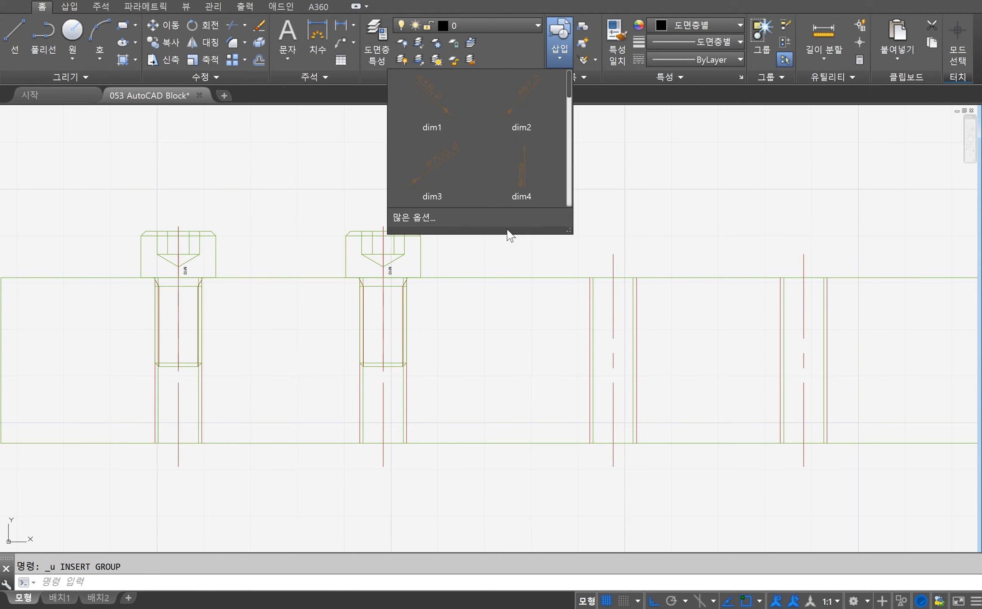
click(468, 224)
click(317, 384)
click(526, 383)
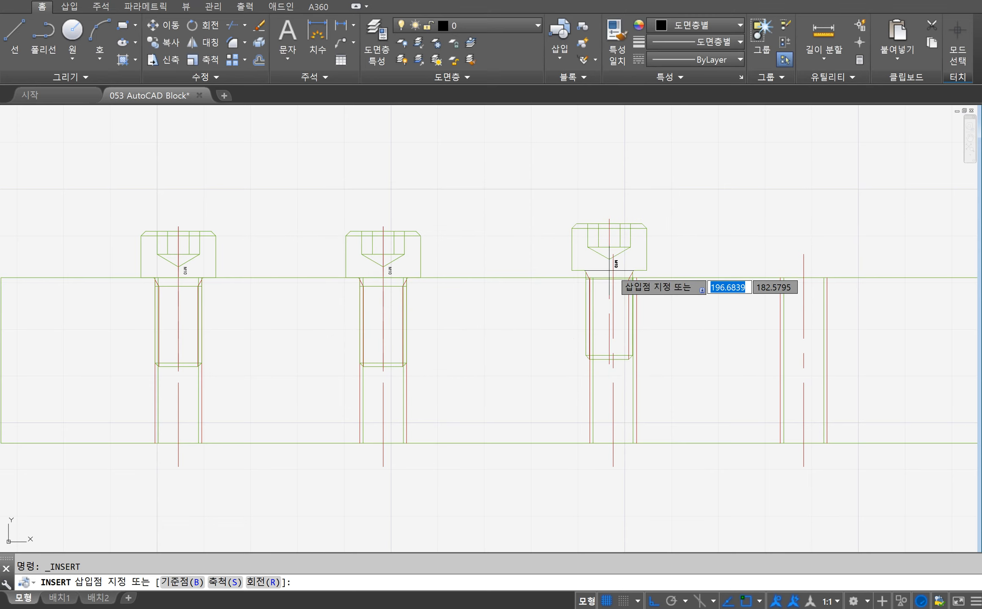
click(612, 278)
text(2)
key(Return)
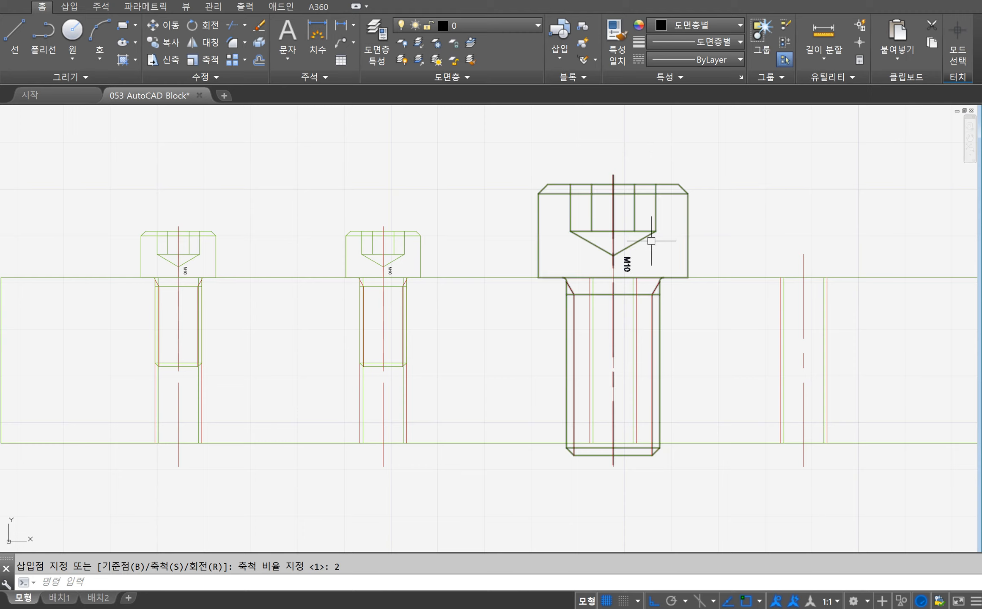
Step: Insert the bolt block at the fourth hole's top centre with fixed scale 1 and a rotation of 270° specified on screen
click(559, 46)
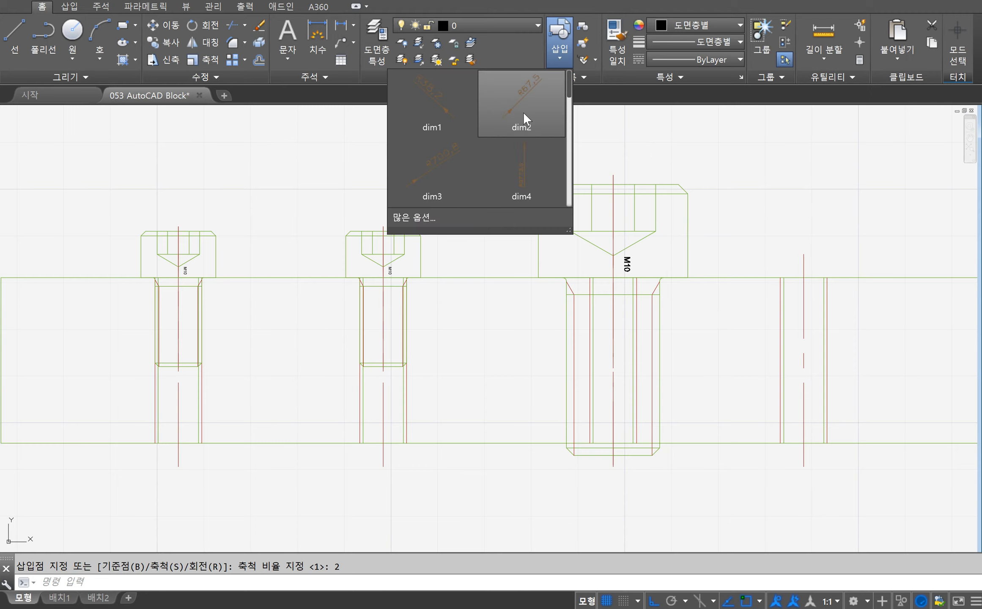
click(487, 217)
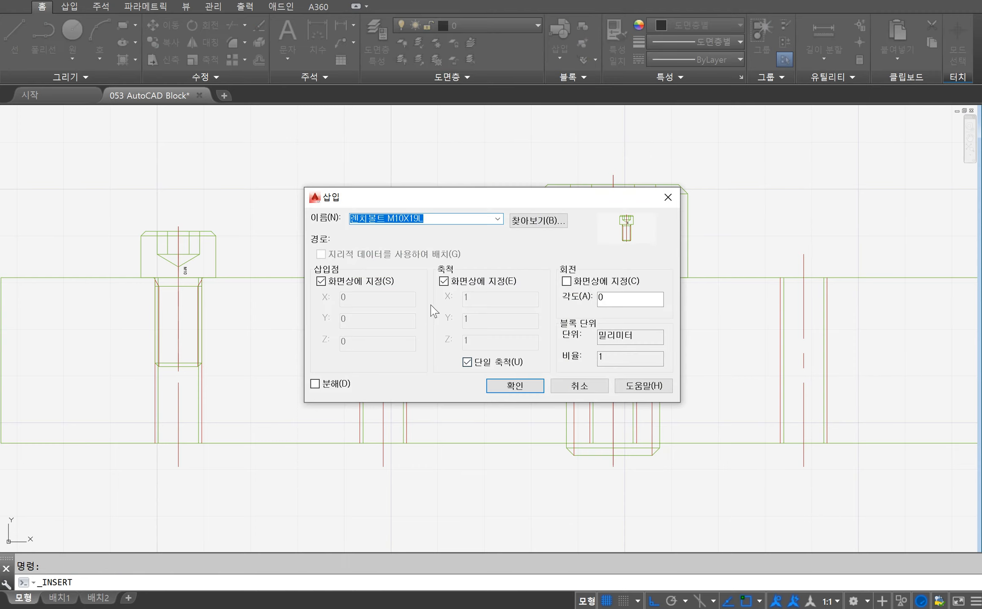
click(443, 281)
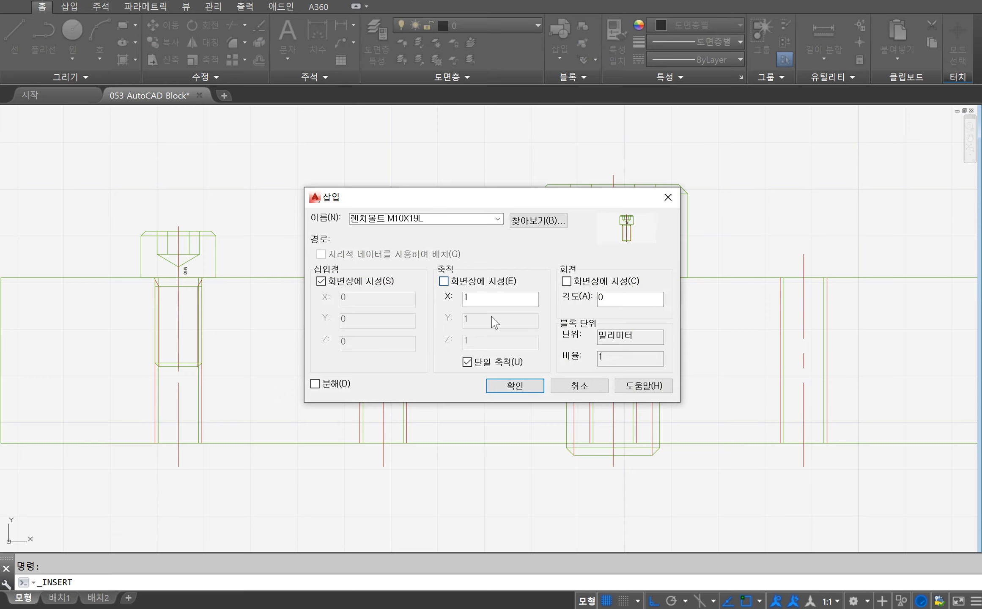
click(566, 282)
click(509, 386)
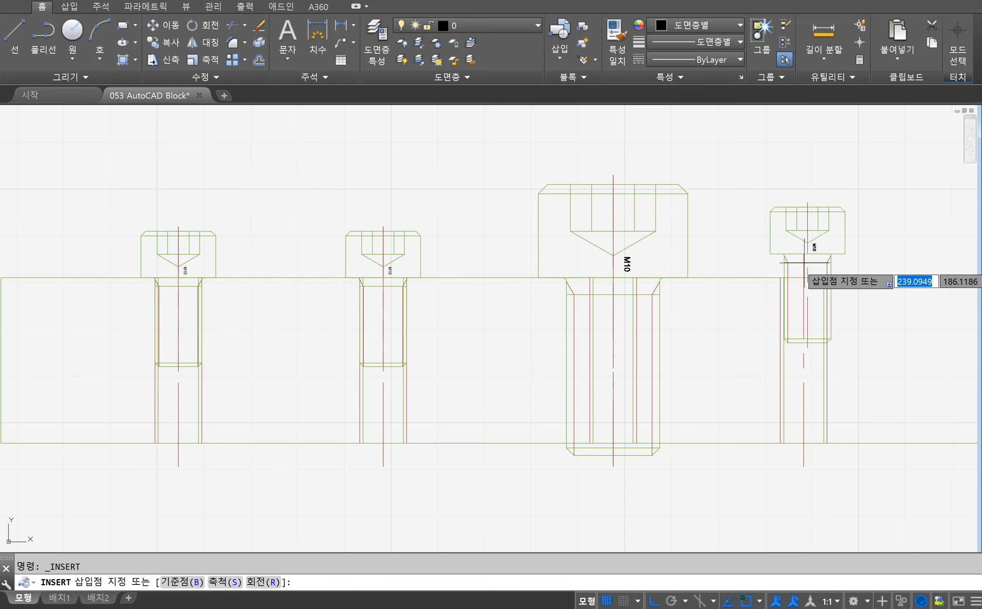
click(795, 277)
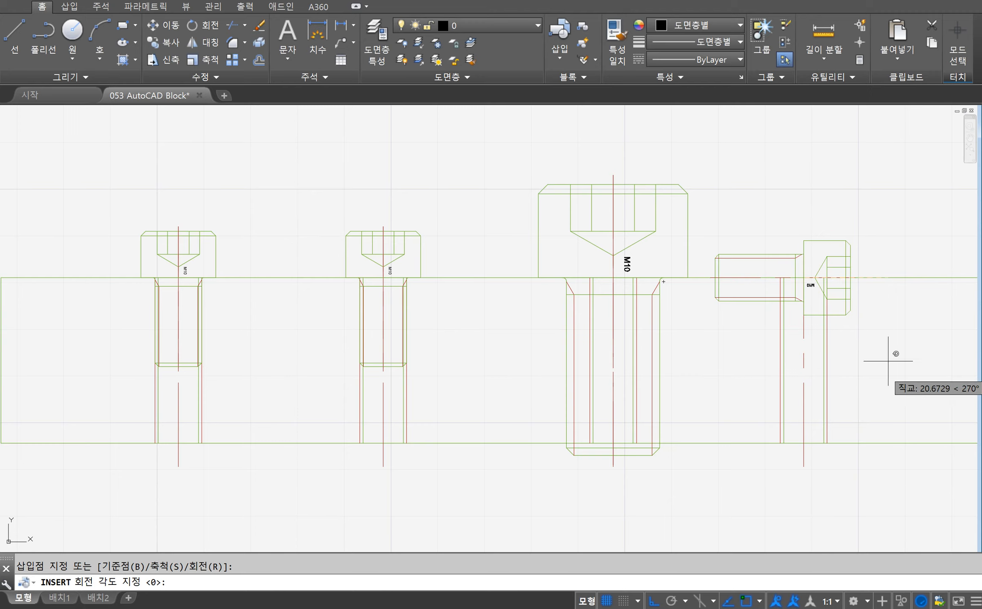
click(784, 384)
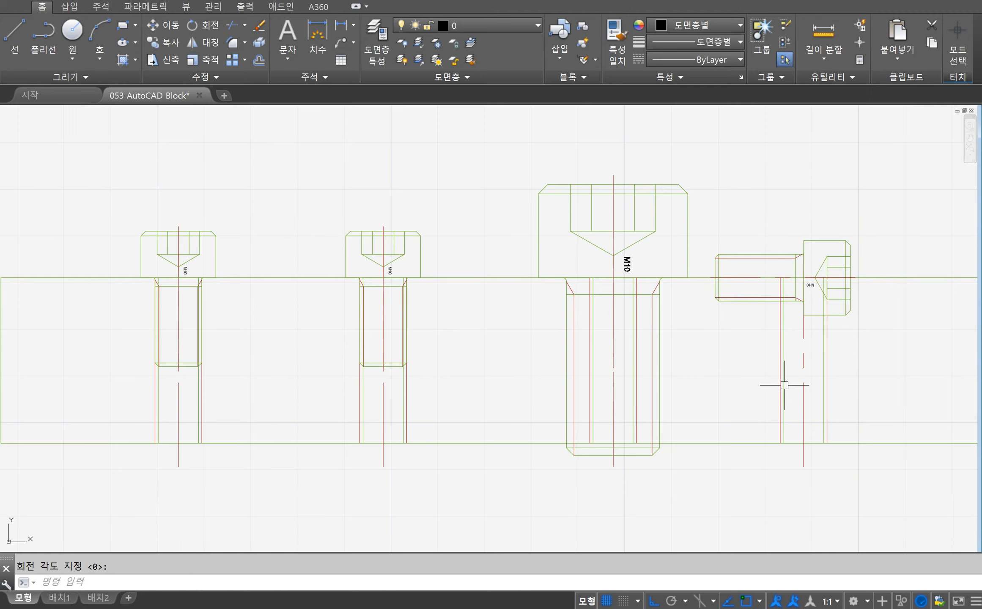